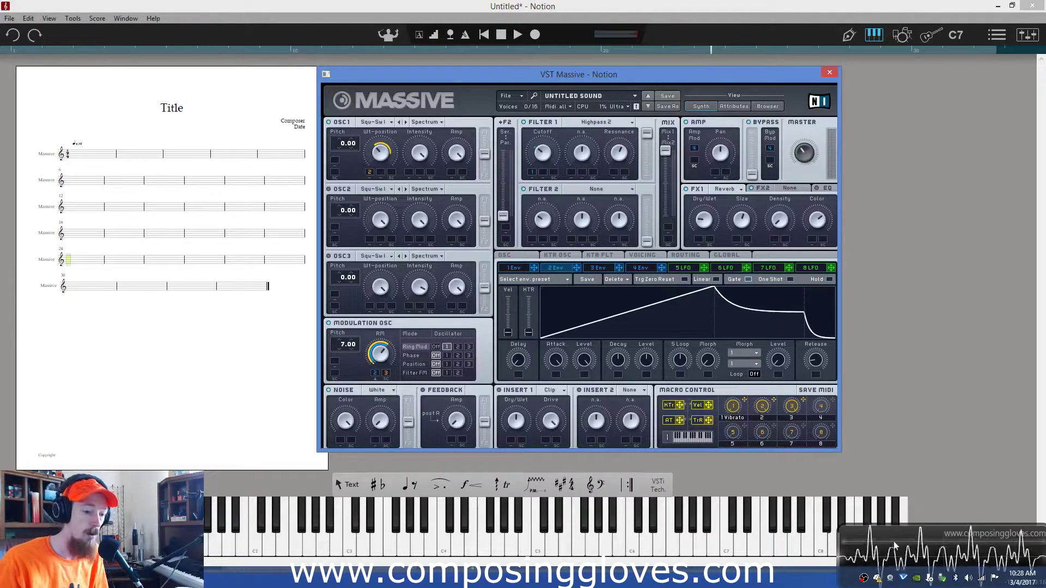
{"action": "left_click", "coordinate": [895, 545]}
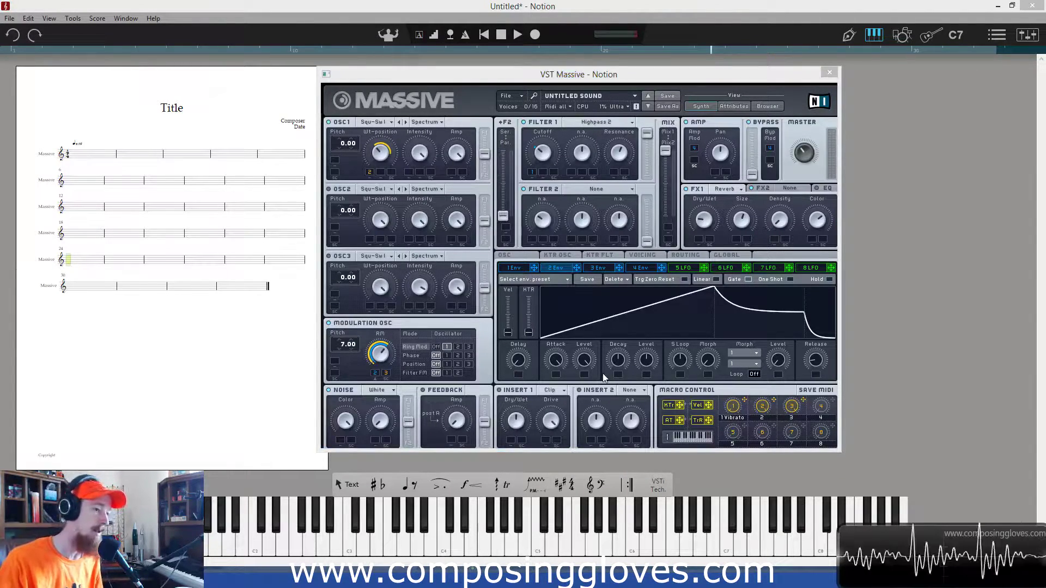
{"action": "left_click_drag", "start_coordinate": [639, 76], "coordinate": [627, 71]}
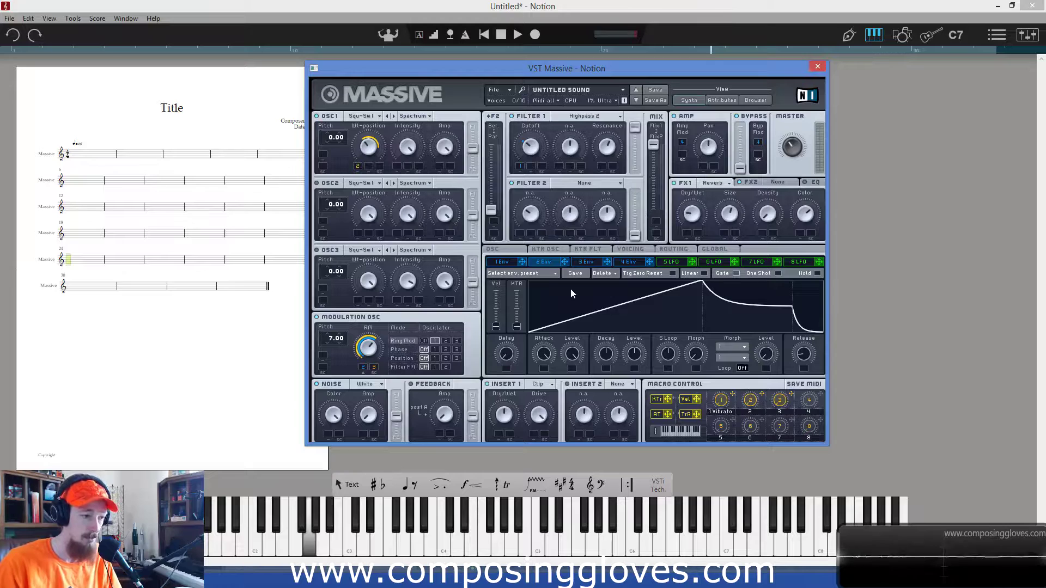
Step: Review the general oscillator settings and the wavetable choices for OSC1, keeping the current wavetable
{"action": "left_click", "coordinate": [509, 250]}
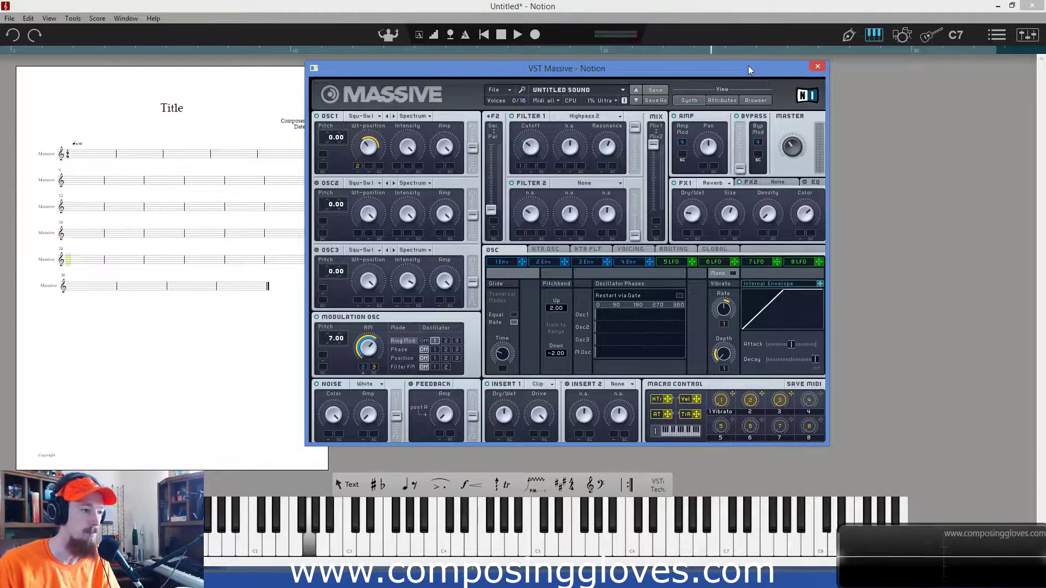
{"action": "left_click_drag", "start_coordinate": [748, 67], "coordinate": [752, 67]}
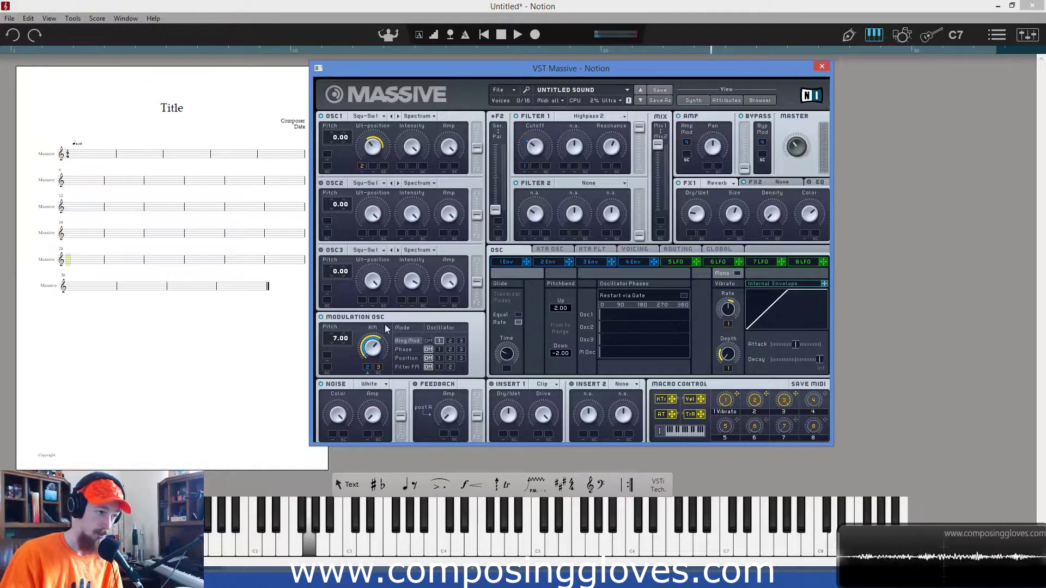
{"action": "left_click", "coordinate": [369, 117]}
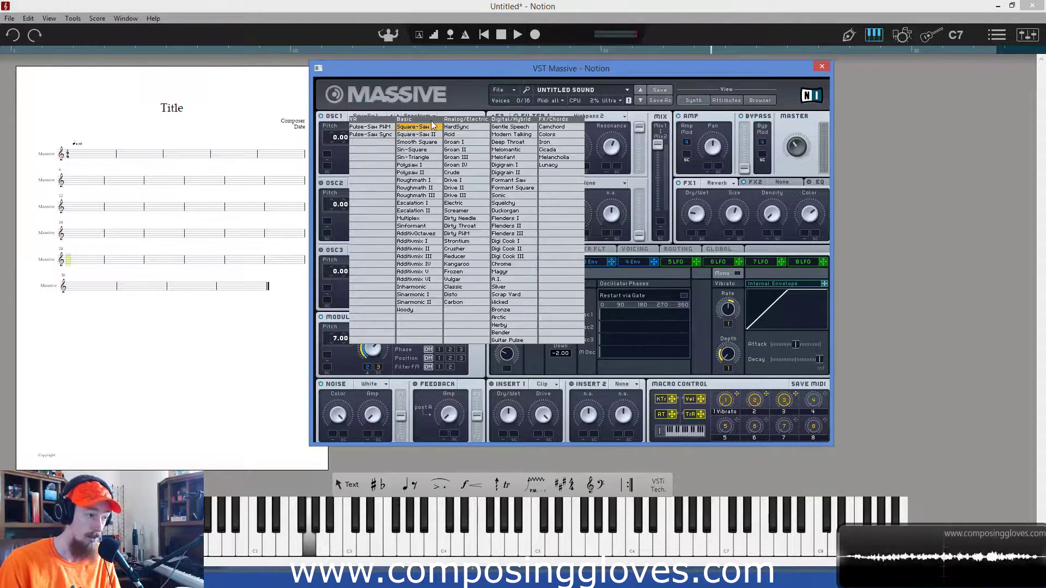
{"action": "left_click", "coordinate": [472, 93]}
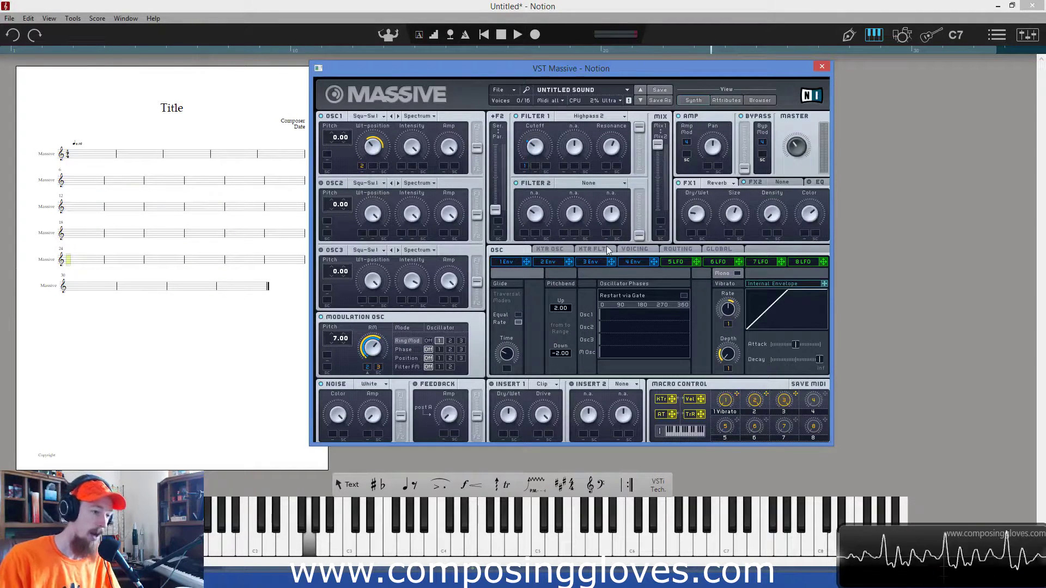
Step: Set the voicing to 3 unisono voices and turn on the Pitch Cutoff unisono spread
{"action": "left_click", "coordinate": [633, 250]}
{"action": "left_click_drag", "start_coordinate": [528, 301], "coordinate": [528, 307]}
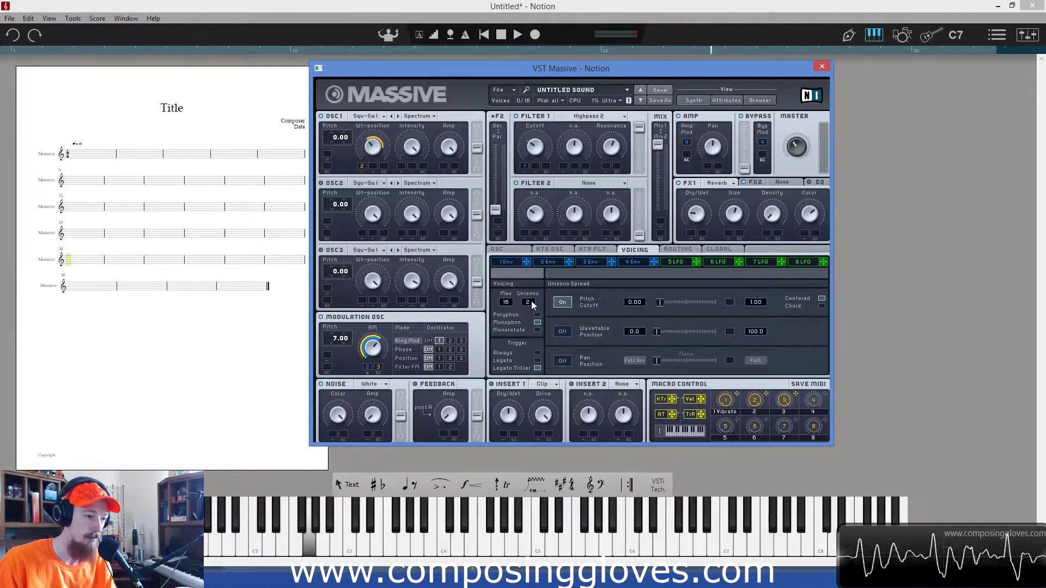
{"action": "left_click_drag", "start_coordinate": [531, 303], "coordinate": [529, 300]}
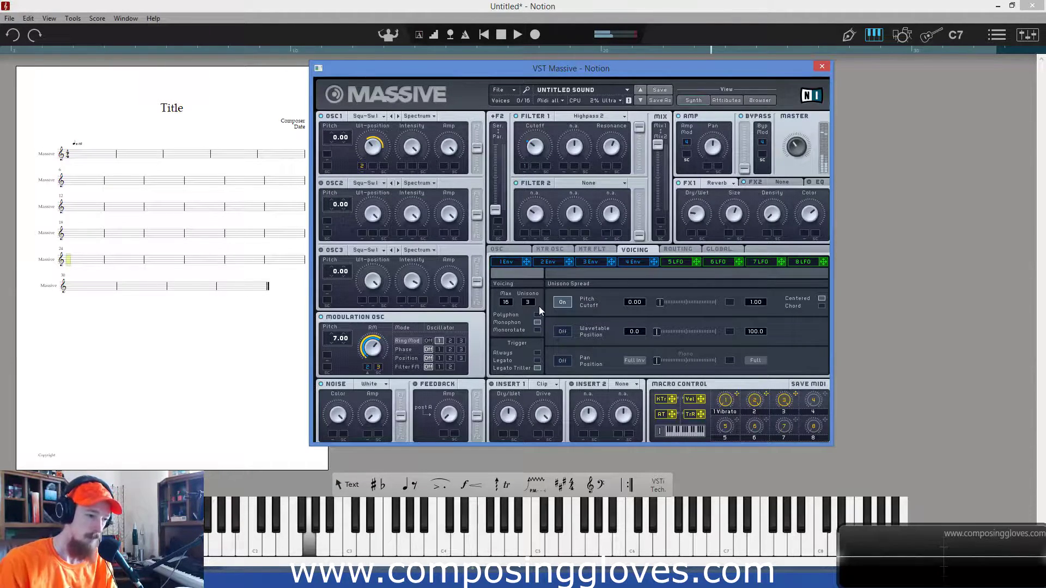
{"action": "left_click_drag", "start_coordinate": [528, 302], "coordinate": [529, 309]}
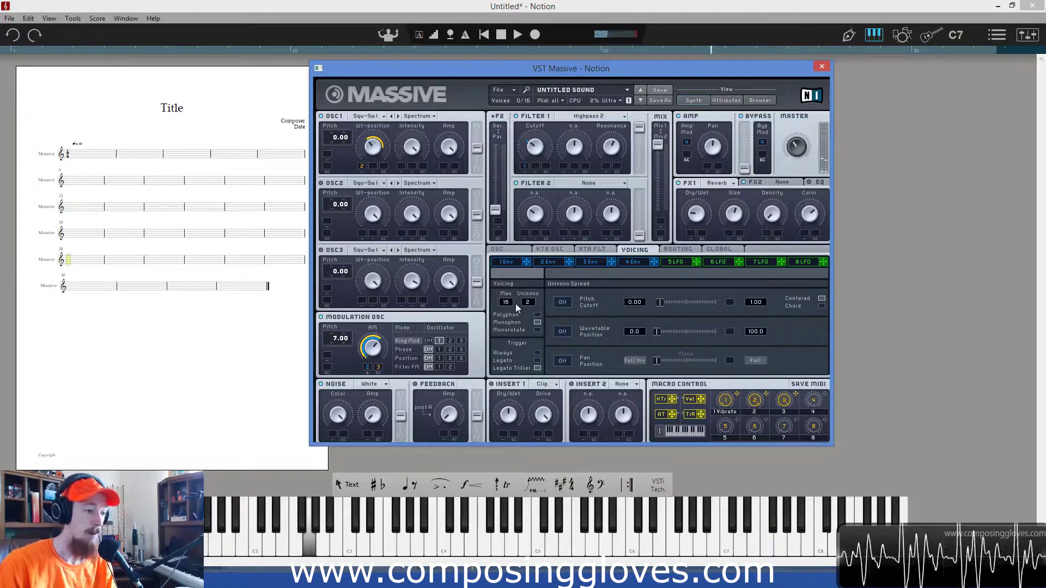
{"action": "left_click_drag", "start_coordinate": [531, 301], "coordinate": [531, 308]}
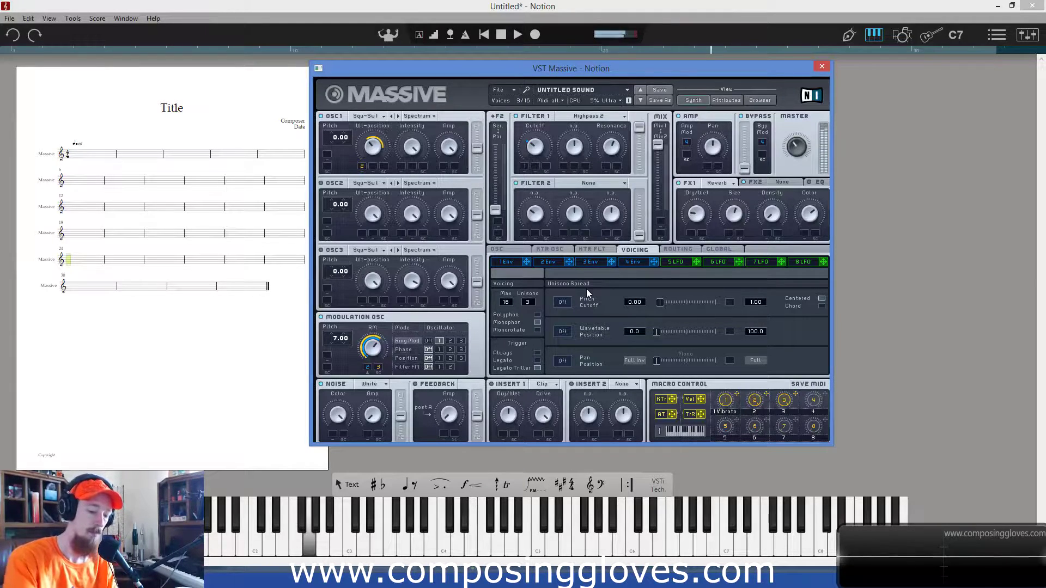
{"action": "left_click_drag", "start_coordinate": [529, 303], "coordinate": [530, 303]}
{"action": "left_click", "coordinate": [563, 303]}
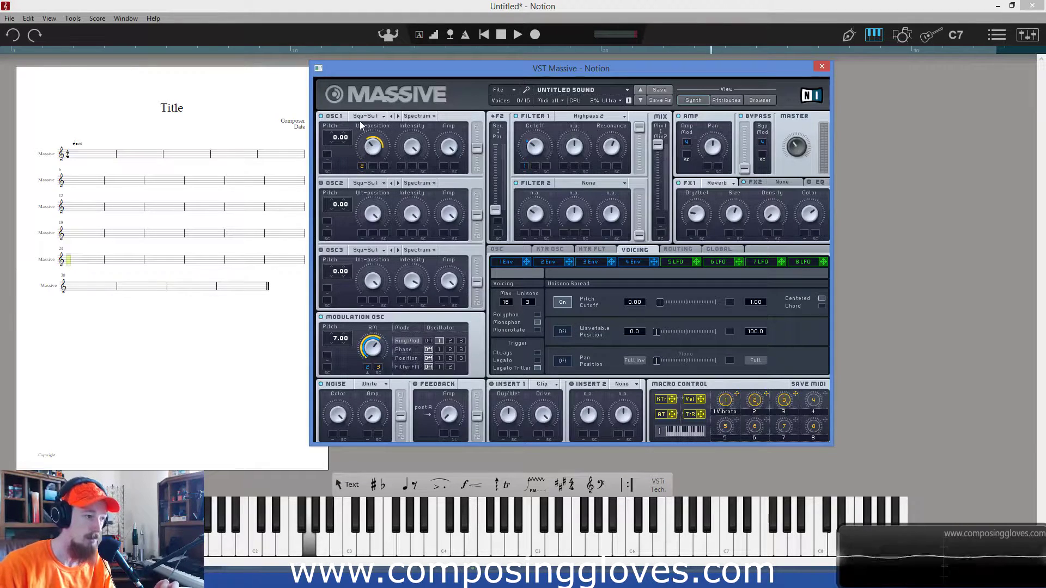
Step: Start MIDI Learn for macro control 2
{"action": "right_click", "coordinate": [755, 401]}
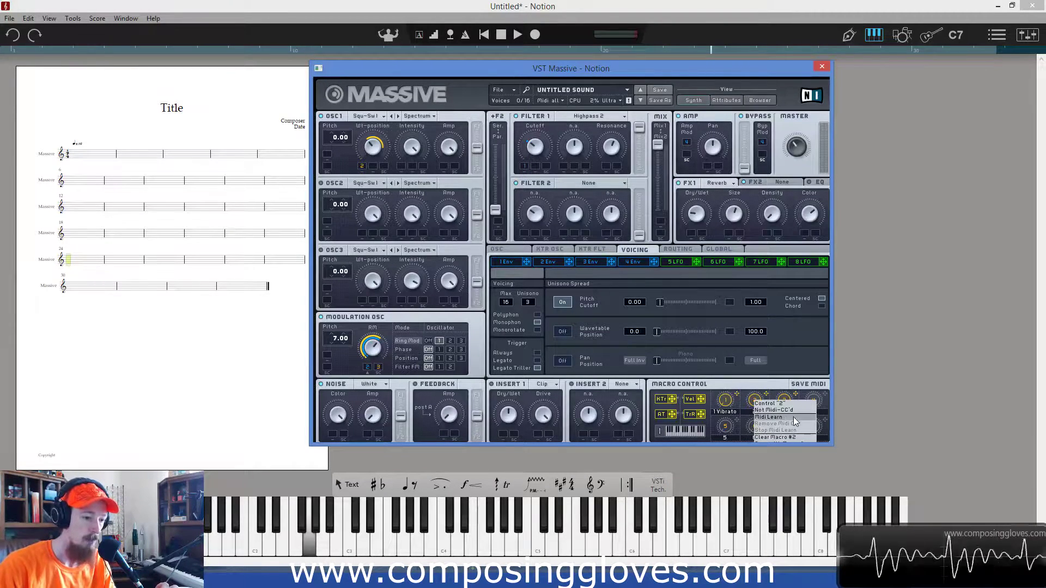
{"action": "left_click", "coordinate": [783, 418]}
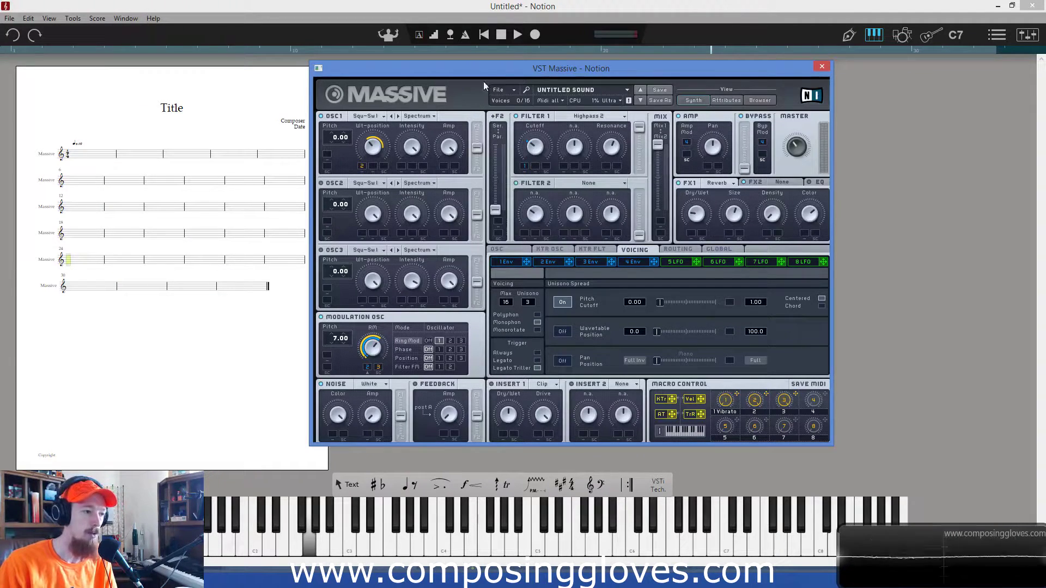
{"action": "left_click_drag", "start_coordinate": [497, 69], "coordinate": [514, 67]}
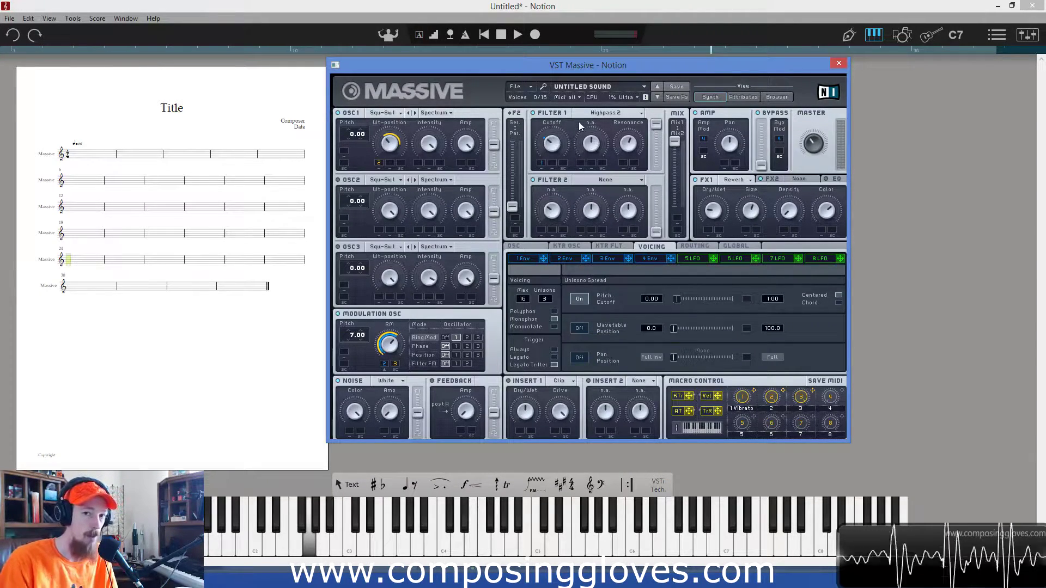
Step: Shorten the attack of envelope 1 and adjust its modulation amount on the Filter 1 cutoff
{"action": "left_click", "coordinate": [534, 260]}
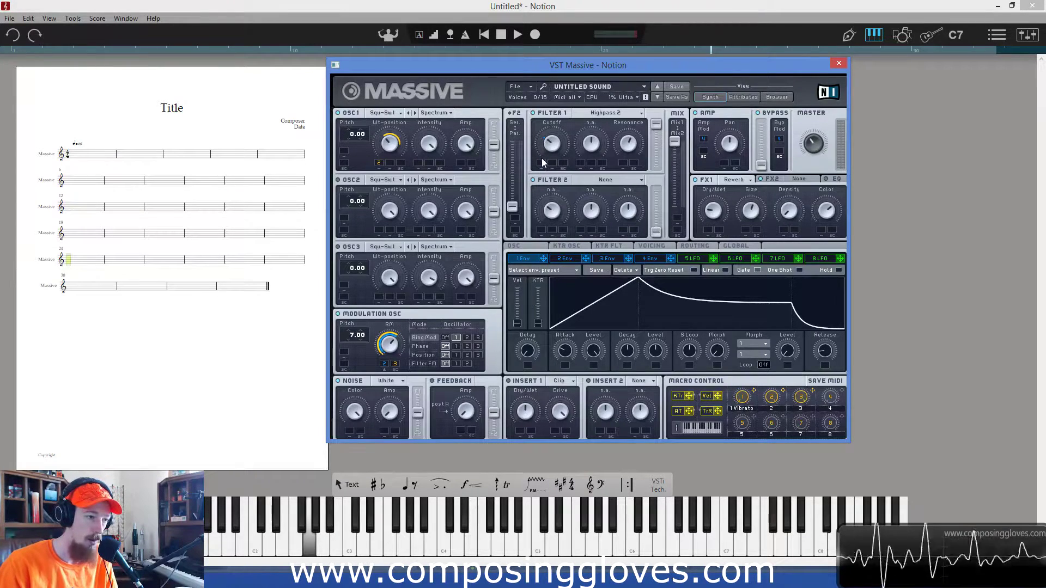
{"action": "left_click_drag", "start_coordinate": [565, 351], "coordinate": [570, 381]}
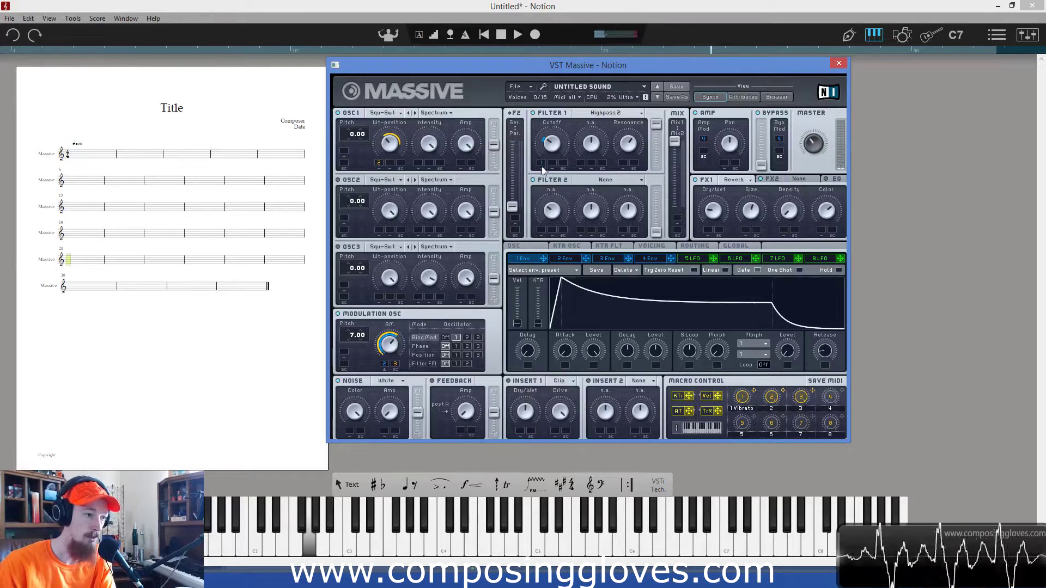
{"action": "left_click_drag", "start_coordinate": [541, 163], "coordinate": [540, 137]}
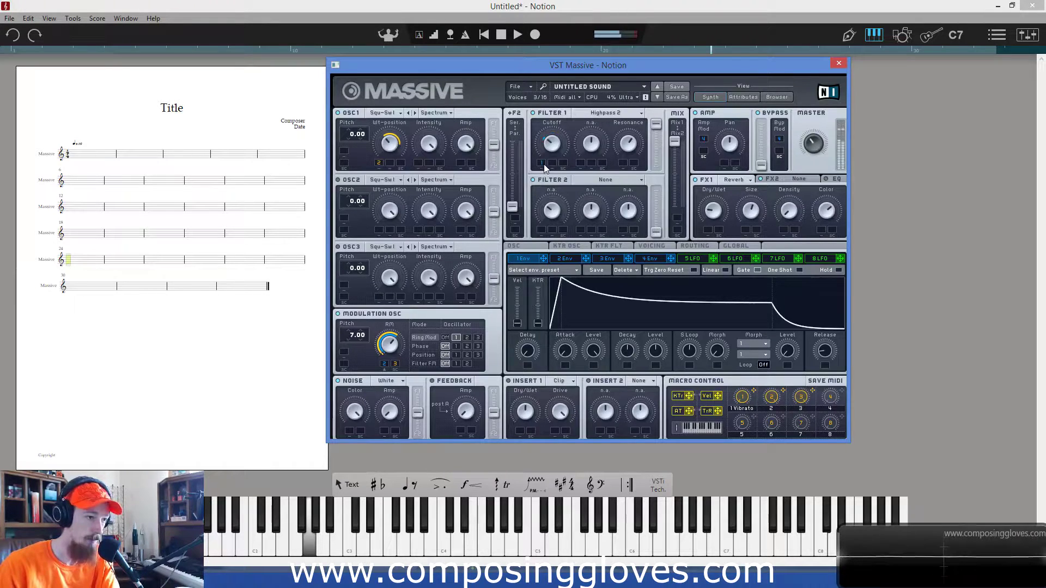
{"action": "left_click_drag", "start_coordinate": [542, 163], "coordinate": [544, 133]}
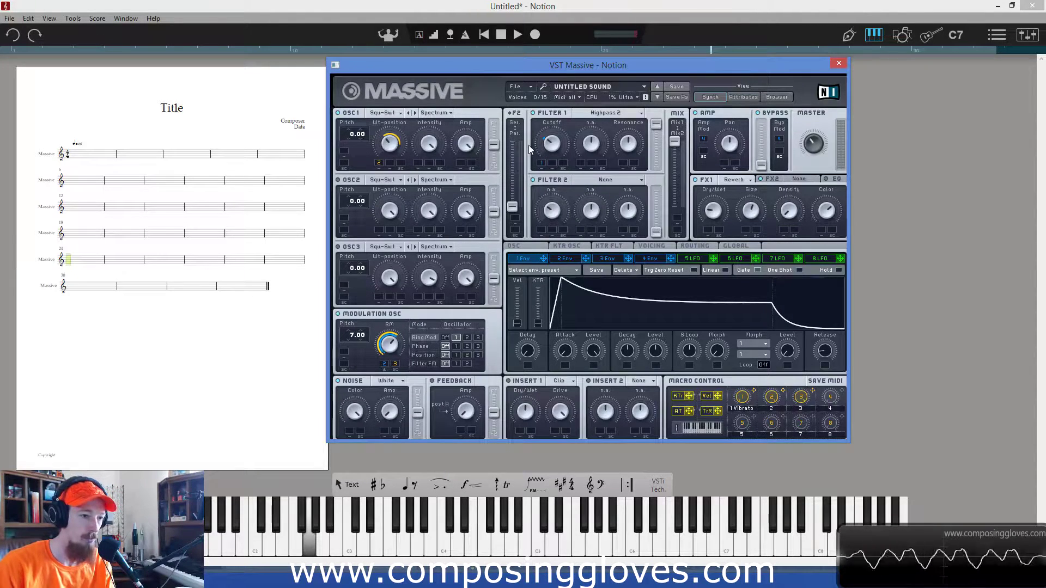
Step: Review the voicing, envelope 1, oscillator glide and vibrato settings, and the envelope 2 shape
{"action": "left_click", "coordinate": [659, 245]}
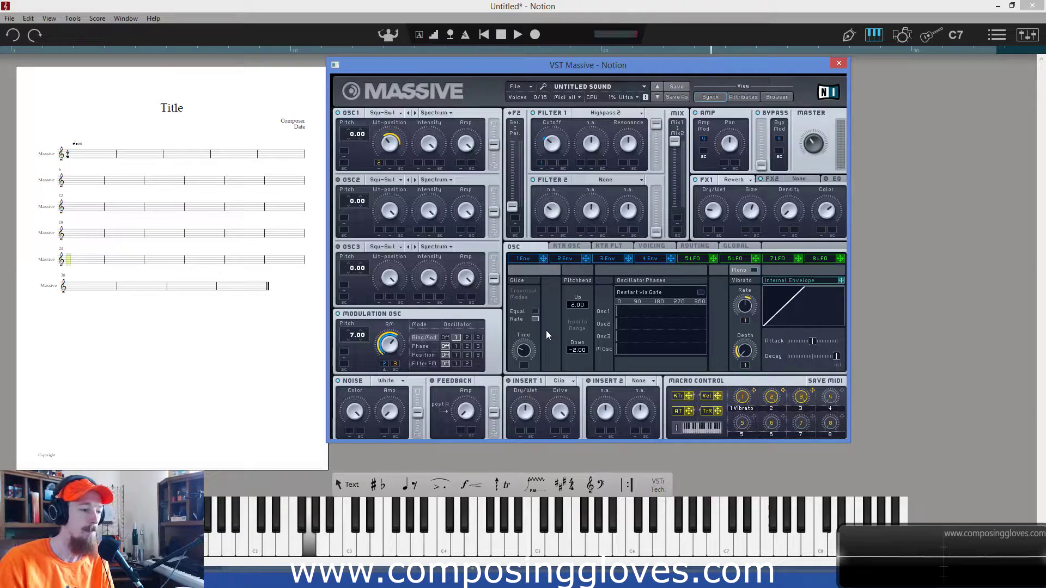
{"action": "left_click", "coordinate": [661, 246]}
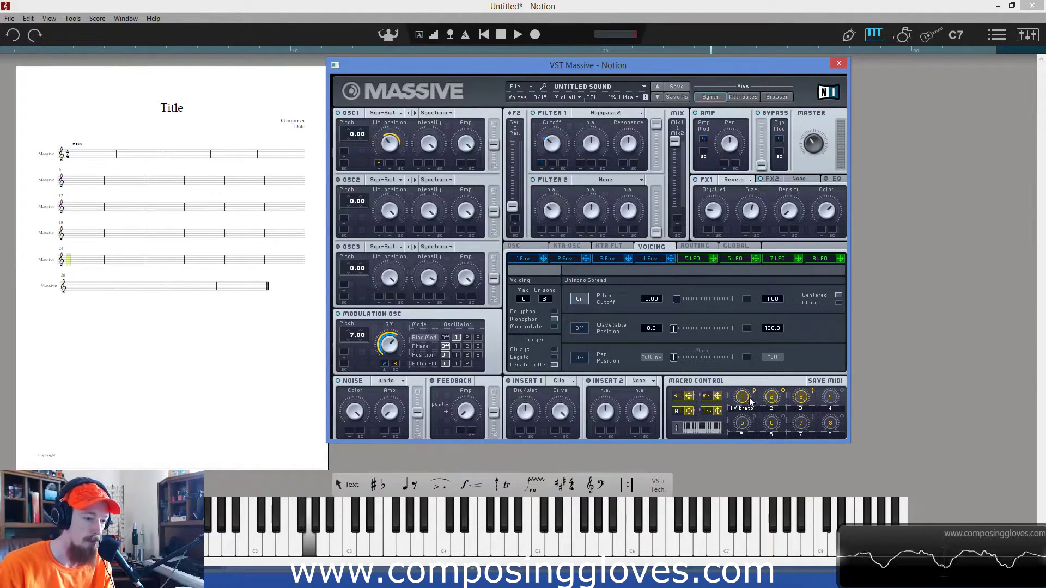
{"action": "left_click", "coordinate": [531, 260]}
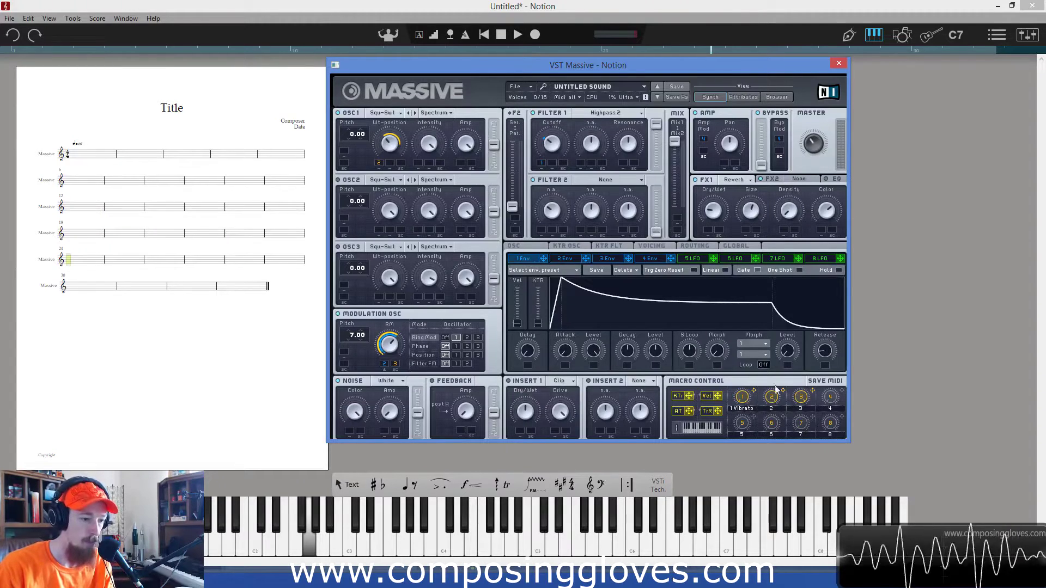
{"action": "left_click", "coordinate": [519, 248]}
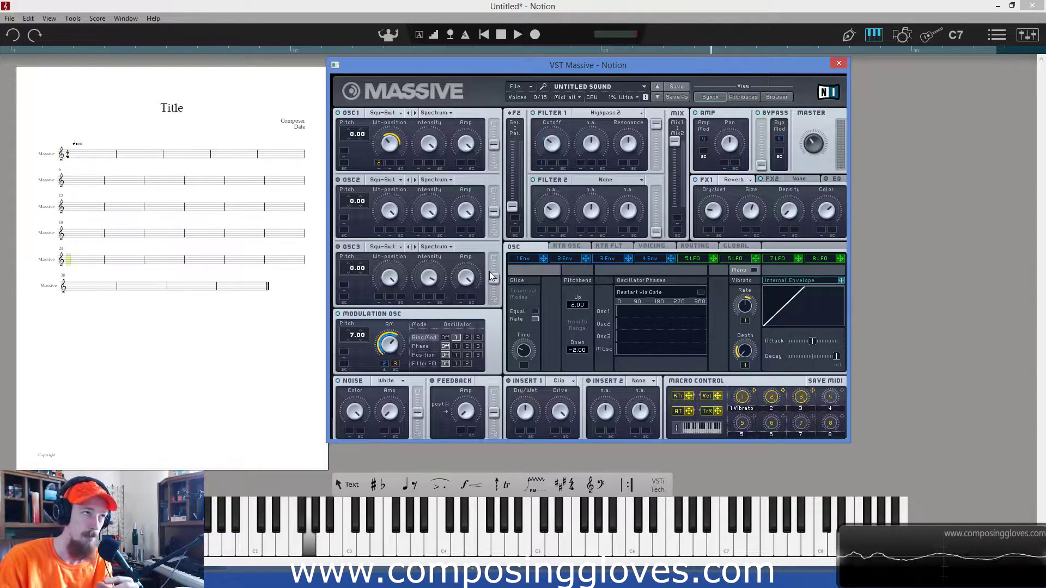
{"action": "left_click_drag", "start_coordinate": [502, 61], "coordinate": [502, 64]}
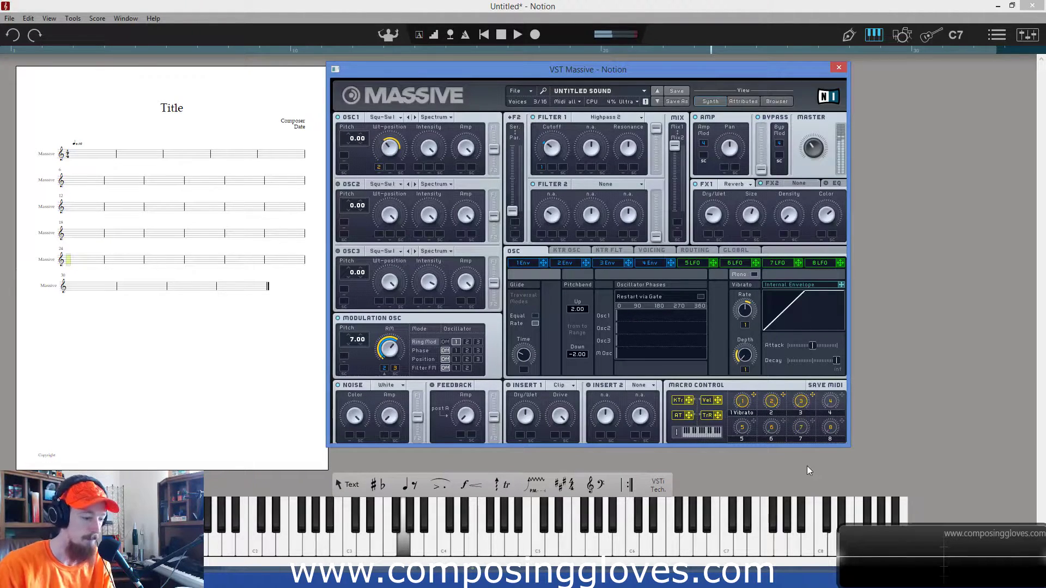
{"action": "right_click", "coordinate": [812, 402]}
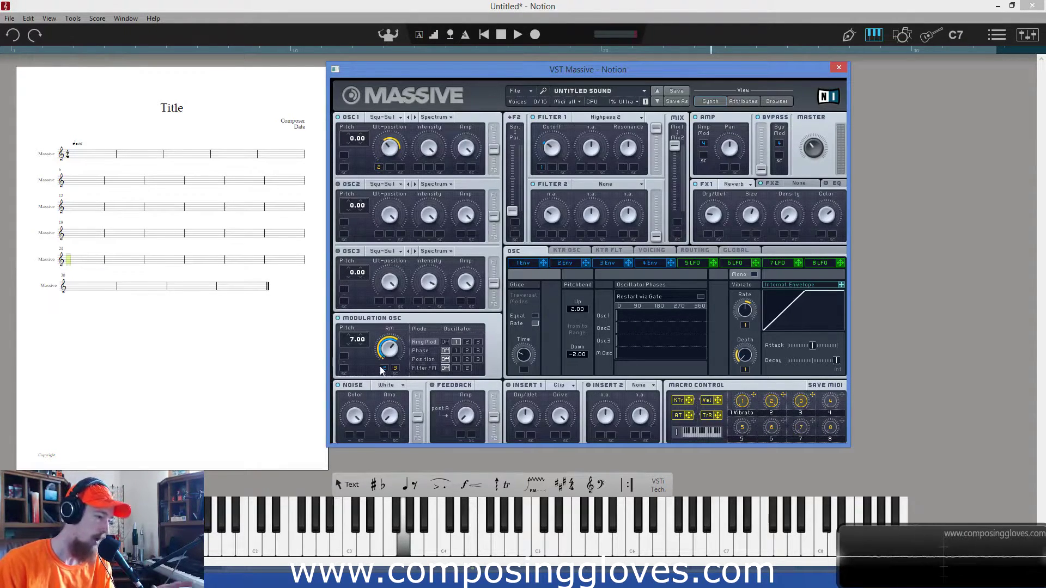
{"action": "left_click", "coordinate": [562, 263]}
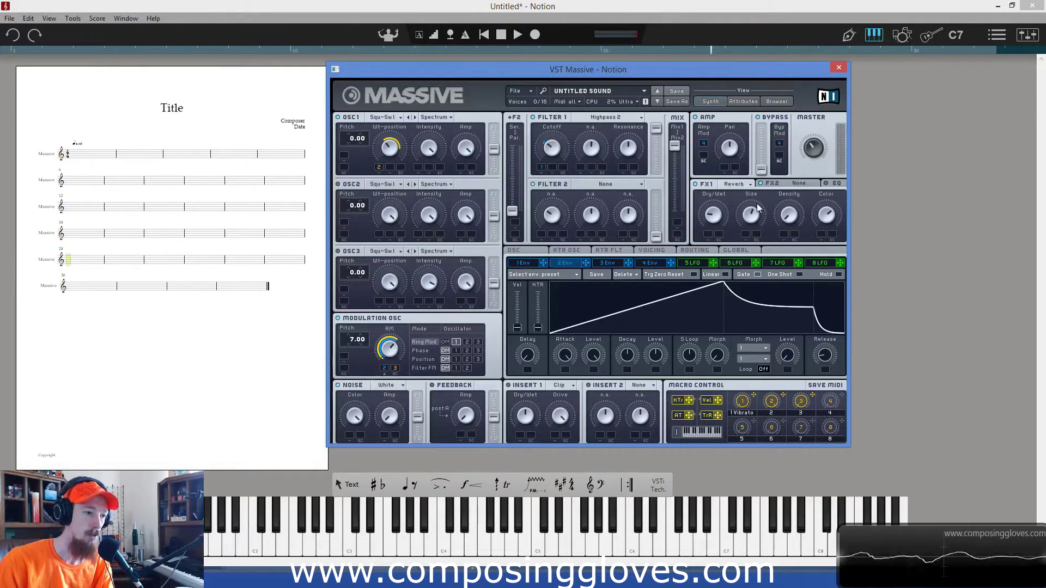
Step: Look through the effect types available for FX2 and check the voicing's unisono spread, leaving FX2 at None
{"action": "left_click", "coordinate": [799, 184]}
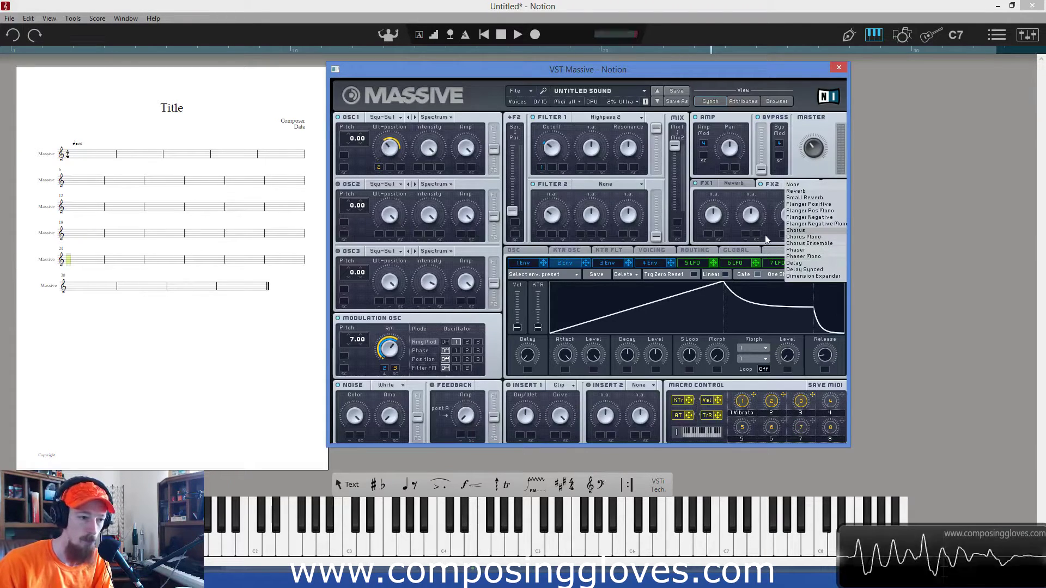
{"action": "left_click", "coordinate": [711, 241]}
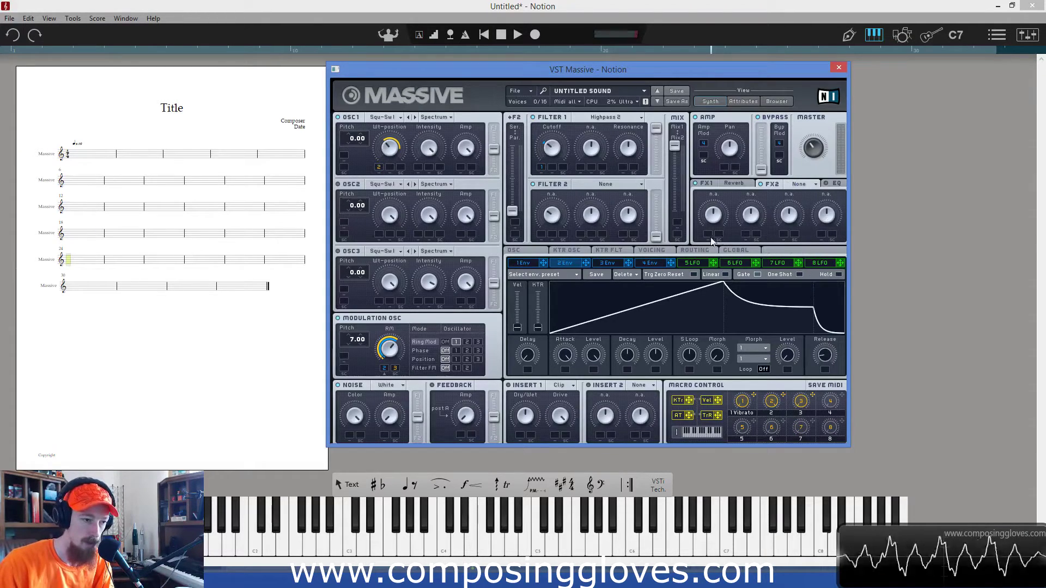
{"action": "left_click", "coordinate": [621, 263]}
{"action": "left_click", "coordinate": [653, 263]}
{"action": "left_click", "coordinate": [652, 250]}
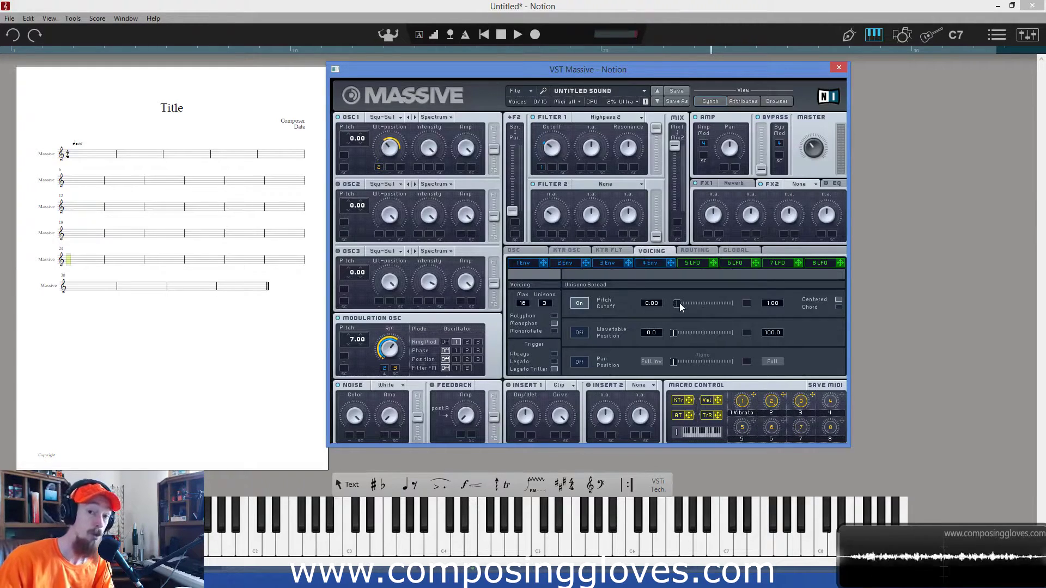
{"action": "left_click", "coordinate": [799, 184]}
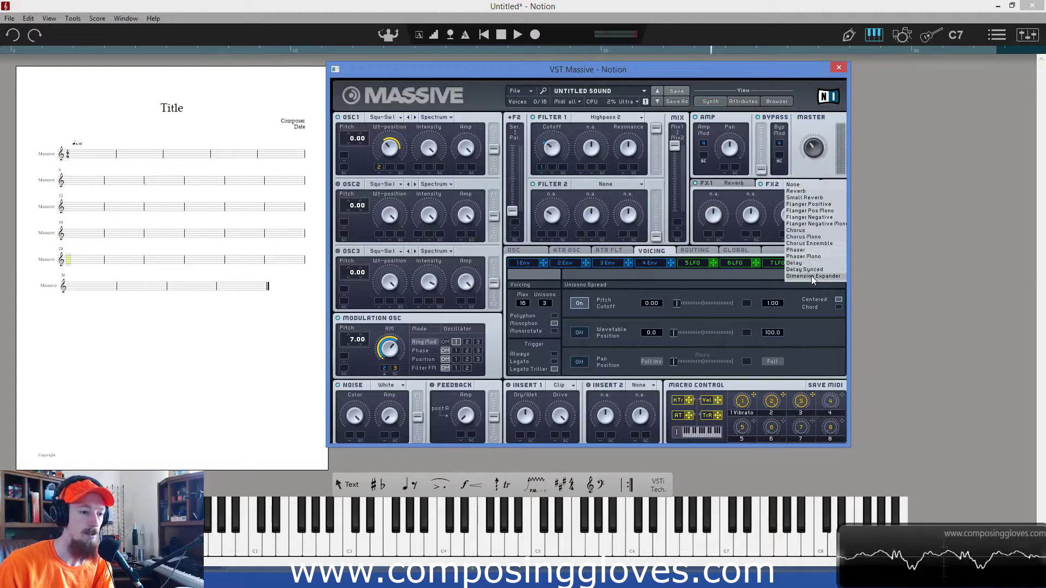
{"action": "left_click", "coordinate": [730, 231]}
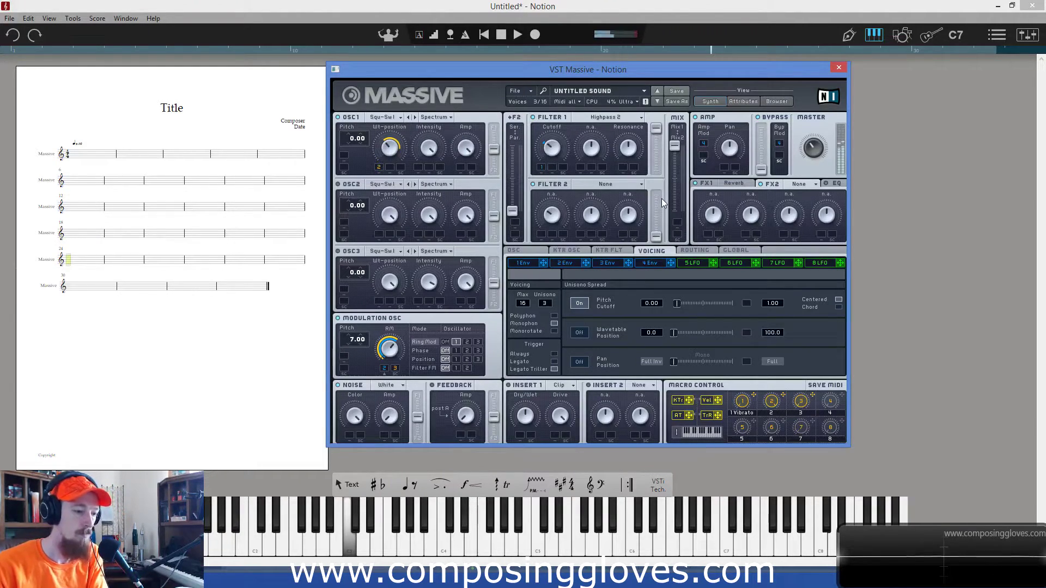
Step: Save the sound under a new name, RM Saw Lead, in the Freebies! folder
{"action": "left_click", "coordinate": [678, 102]}
{"action": "key", "text": "BackSpace"}
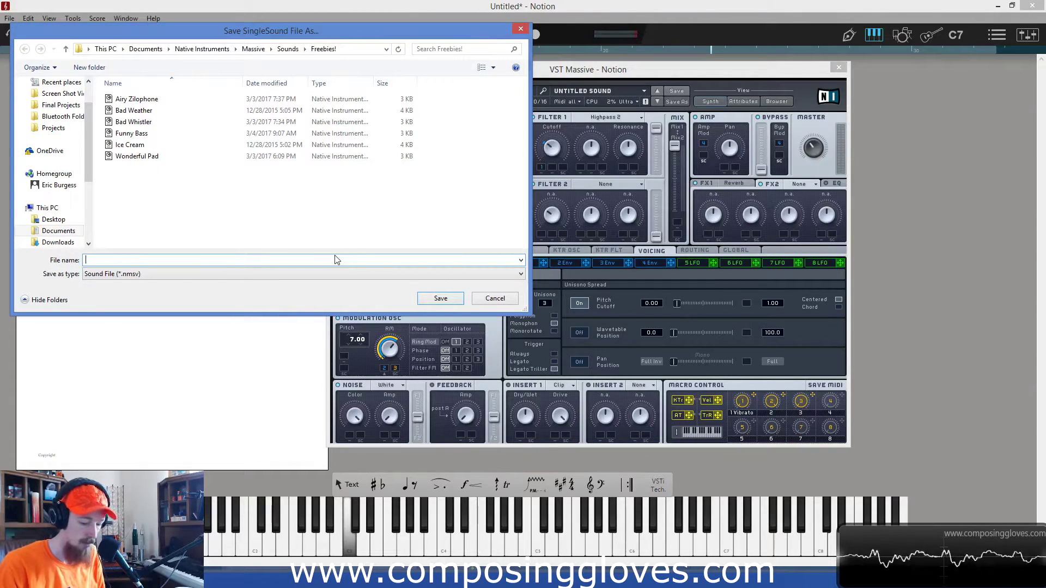
{"action": "type", "text": "Cool "}
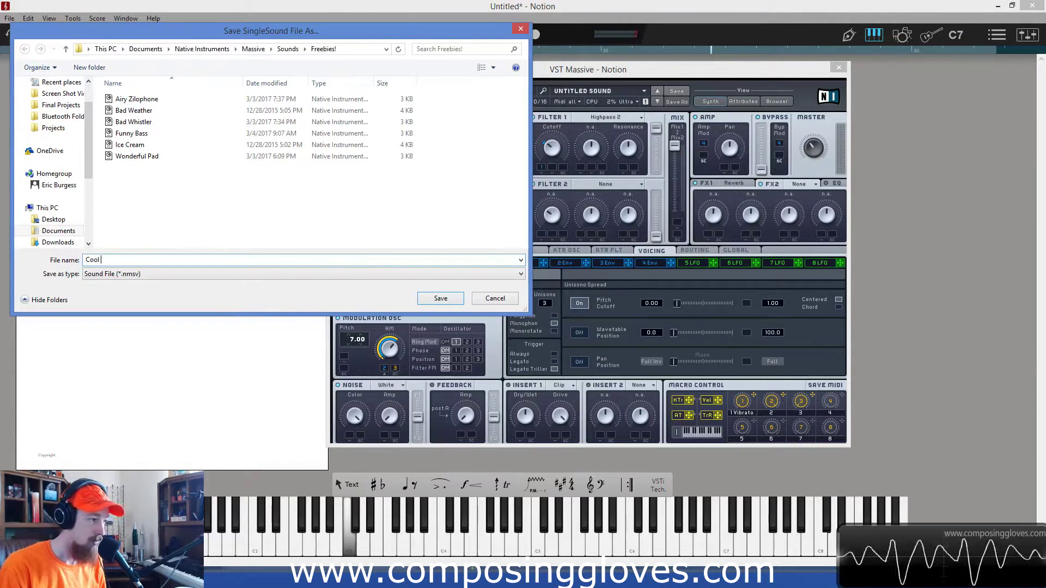
{"action": "type", "text": "Saw Lead"}
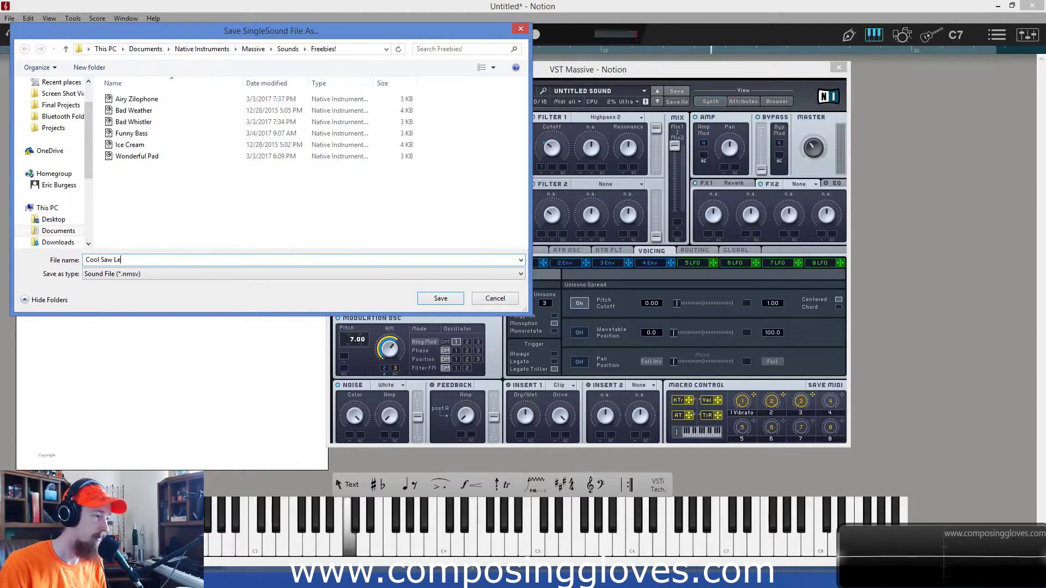
{"action": "left_click", "coordinate": [101, 260]}
{"action": "key", "text": "BackSpace"}
{"action": "key", "text": "BackSpace"}
{"action": "key", "text": "BackSpace"}
{"action": "key", "text": "BackSpace"}
{"action": "key", "text": "BackSpace"}
{"action": "type", "text": "RM"}
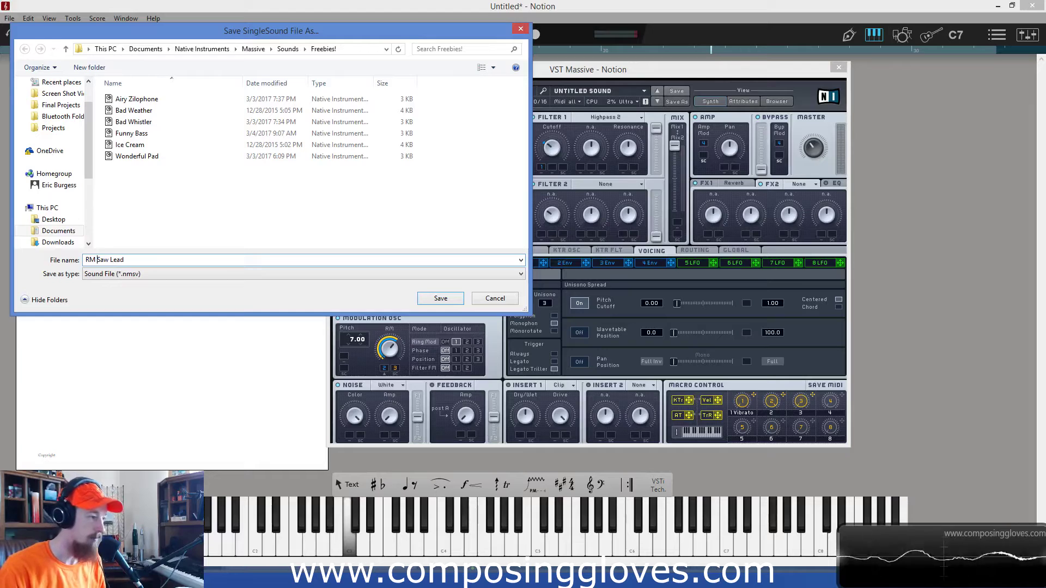
{"action": "key", "text": "Return"}
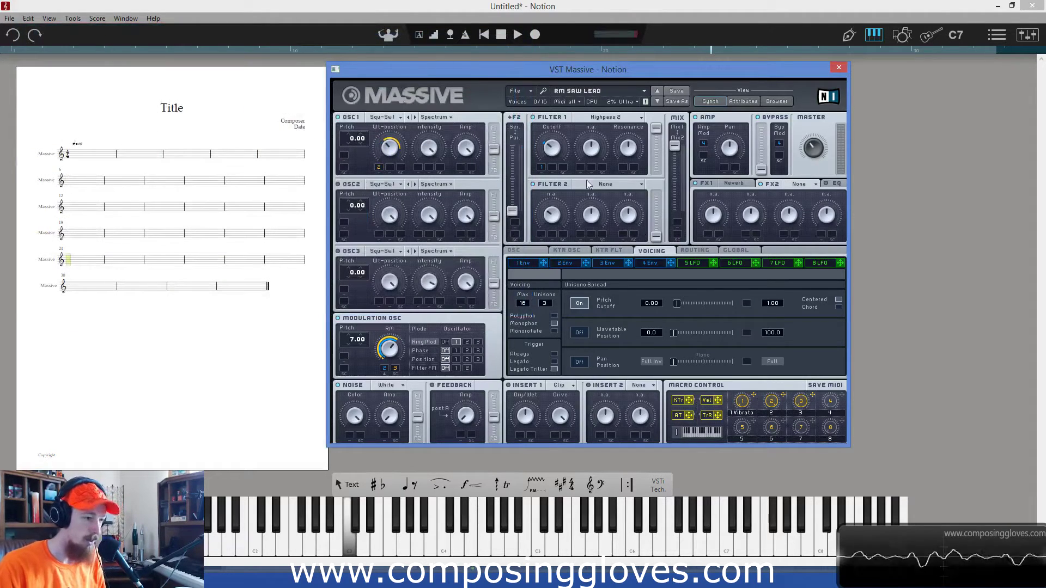
Step: View the global settings and assign the sound to the Massive Exp. 1 bank in its attributes
{"action": "left_click", "coordinate": [736, 261]}
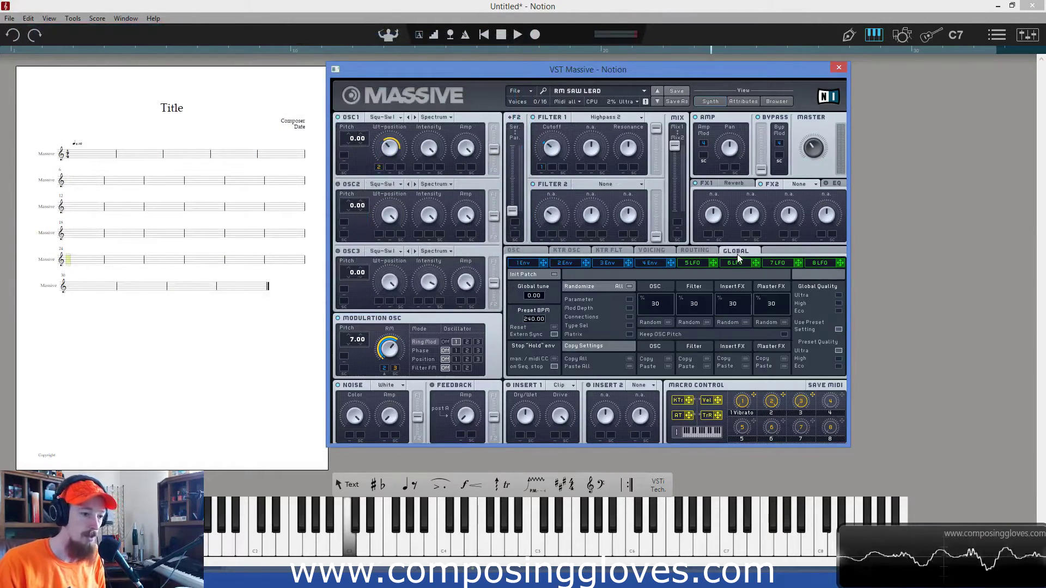
{"action": "left_click", "coordinate": [743, 102]}
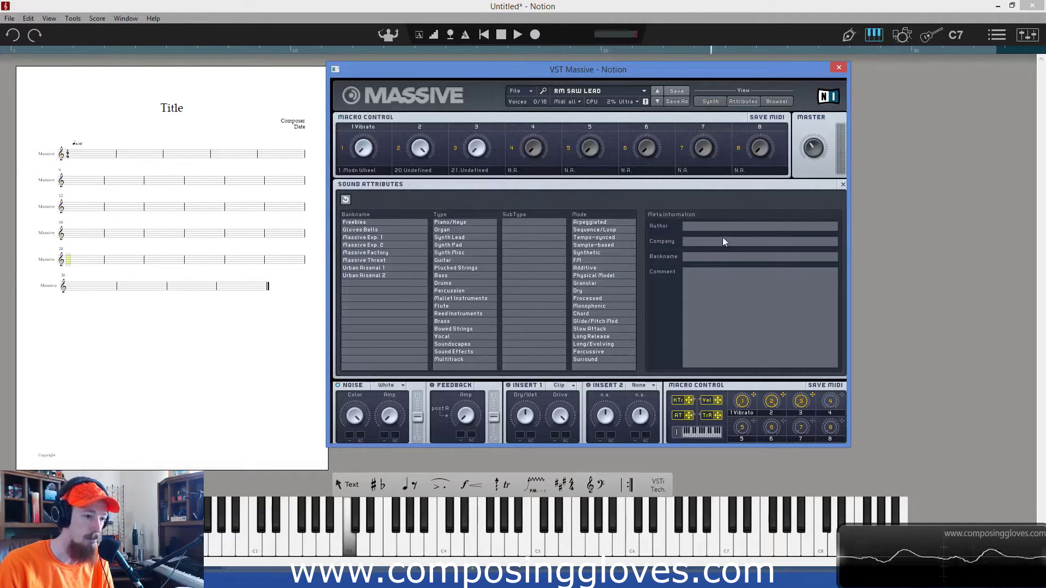
{"action": "left_click", "coordinate": [370, 258]}
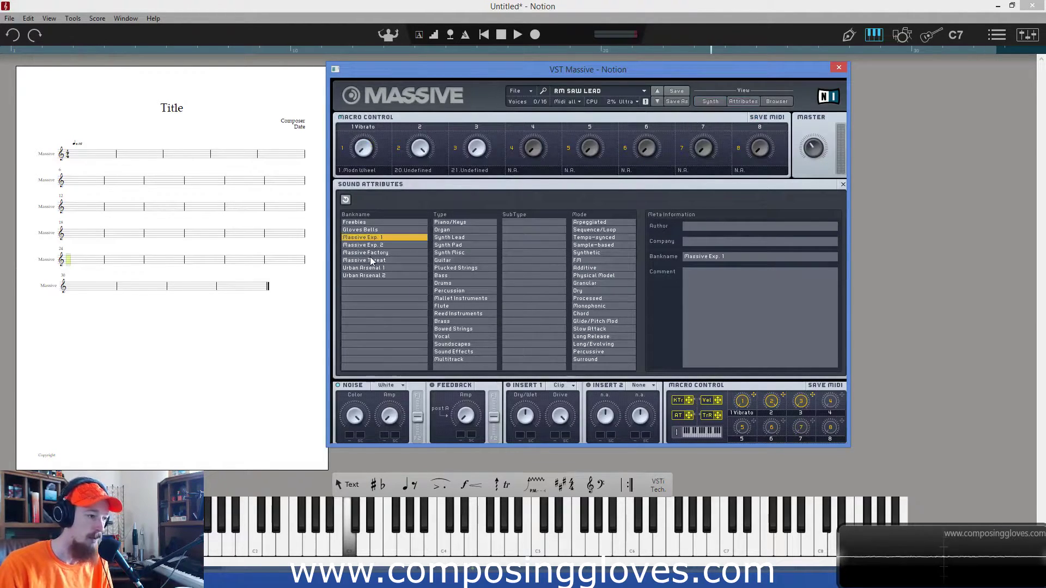
{"action": "left_click", "coordinate": [379, 239]}
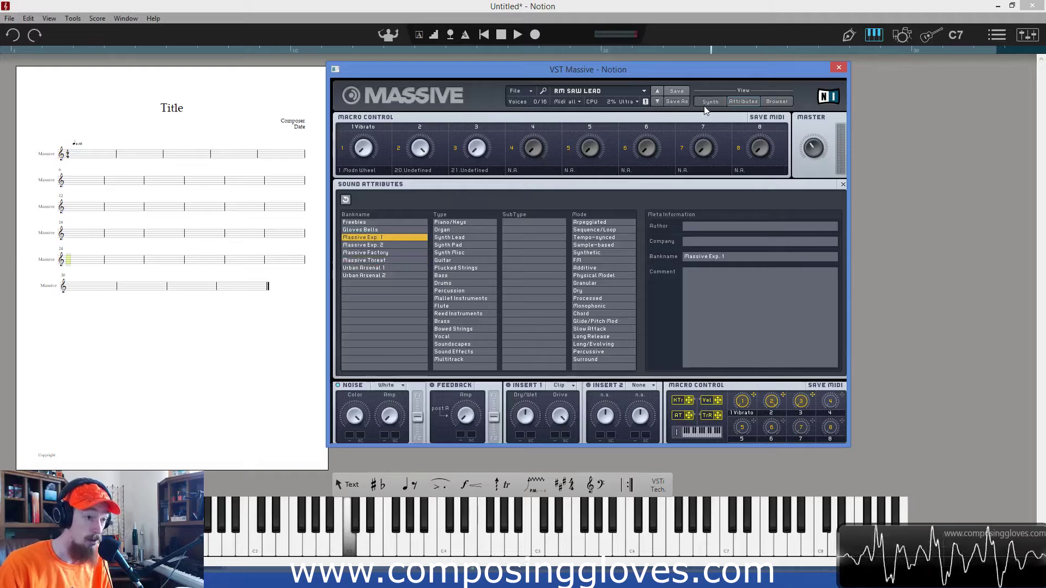
{"action": "left_click", "coordinate": [709, 102]}
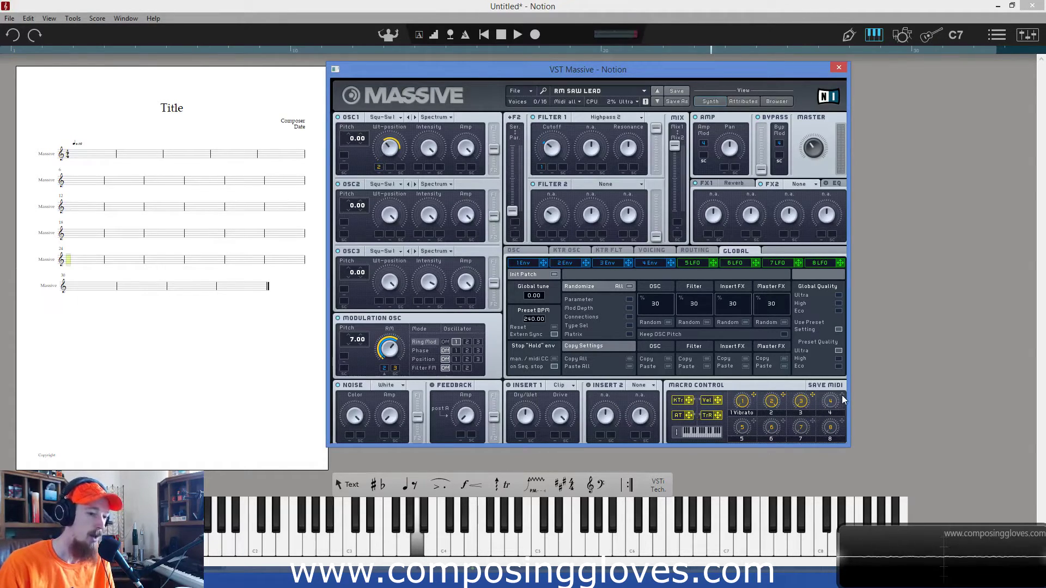
Step: Assign macro 4 to the OSC2 and OSC3 Amp controls with a full modulation range and turn up macro 4
{"action": "left_click_drag", "start_coordinate": [841, 396], "coordinate": [460, 234]}
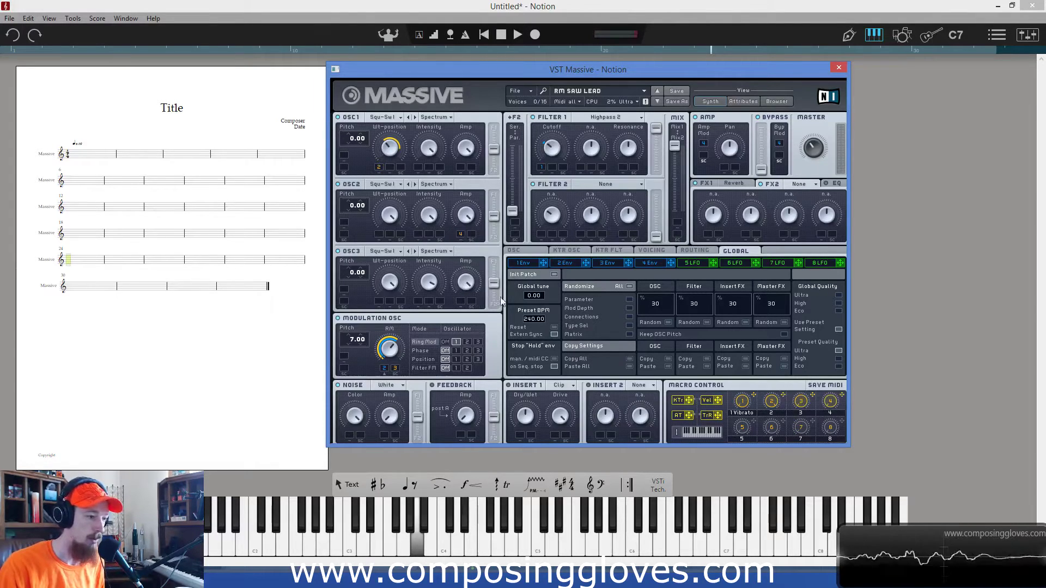
{"action": "left_click_drag", "start_coordinate": [842, 397], "coordinate": [462, 303]}
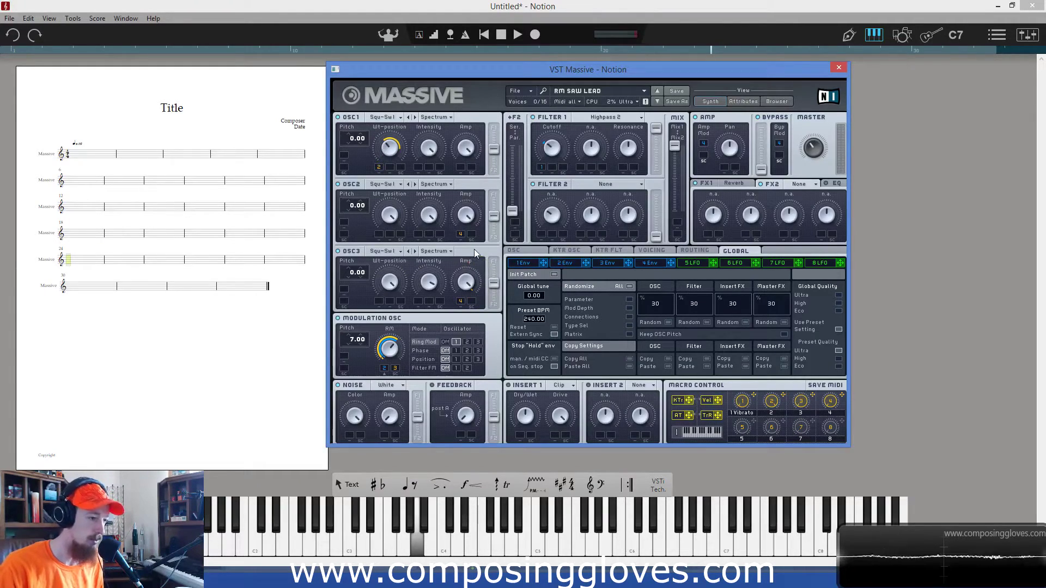
{"action": "left_click_drag", "start_coordinate": [465, 305], "coordinate": [468, 281]}
{"action": "left_click_drag", "start_coordinate": [462, 234], "coordinate": [463, 216]}
{"action": "mouse_move", "coordinate": [830, 401]}
{"action": "left_mouse_down"}
{"action": "mouse_move", "coordinate": [829, 337]}
{"action": "mouse_move", "coordinate": [832, 413]}
{"action": "left_mouse_up"}
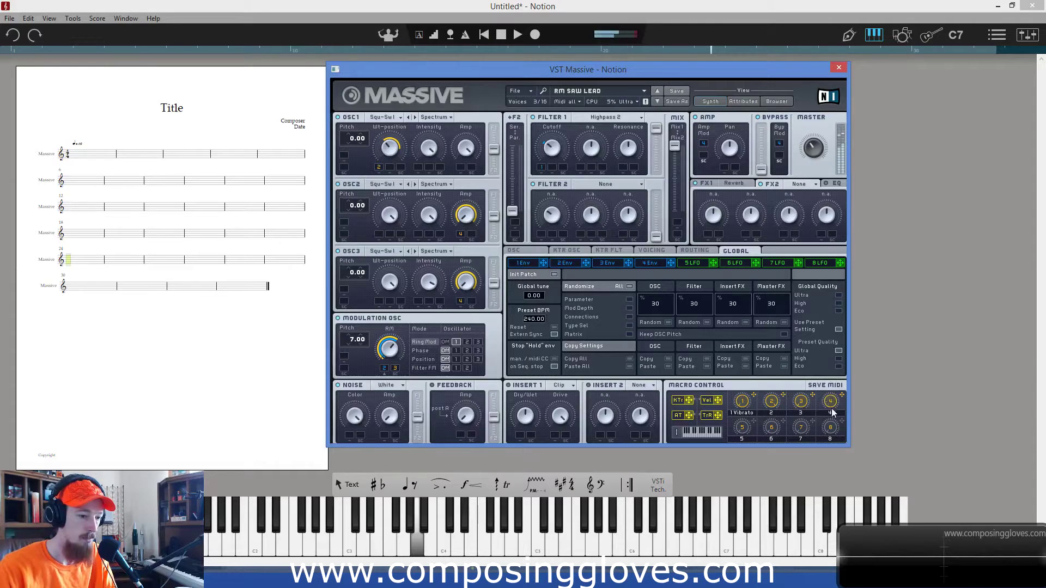
Step: Remove the macro 4 modulation from the OSC3 and OSC2 Amp controls
{"action": "right_click", "coordinate": [461, 301]}
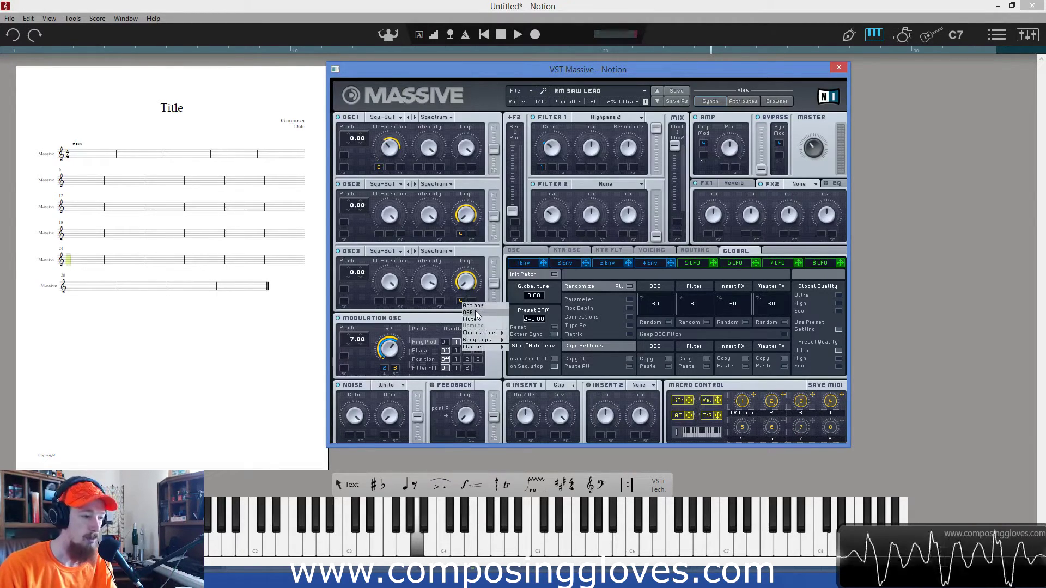
{"action": "left_click", "coordinate": [476, 313]}
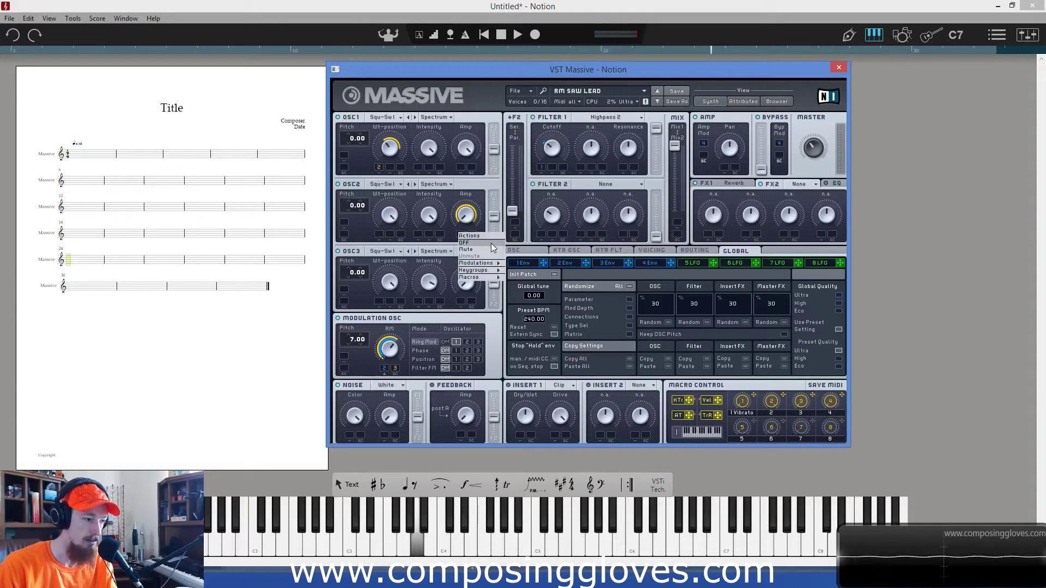
{"action": "left_click", "coordinate": [489, 243]}
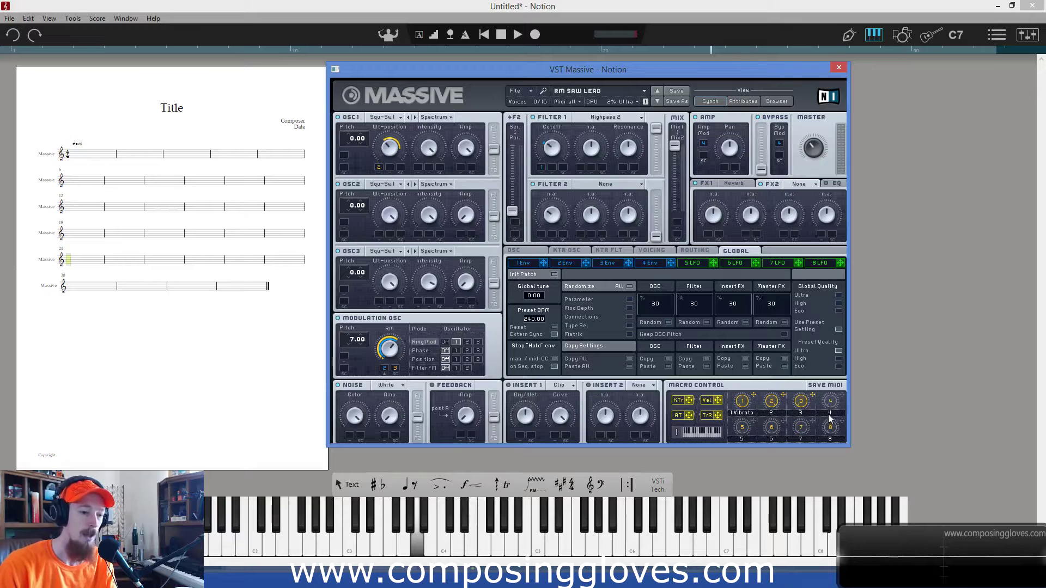
Step: Look at the sound browser and the effect types available for Insert 1, leaving Insert 1 on Hardclipper
{"action": "left_click", "coordinate": [776, 103]}
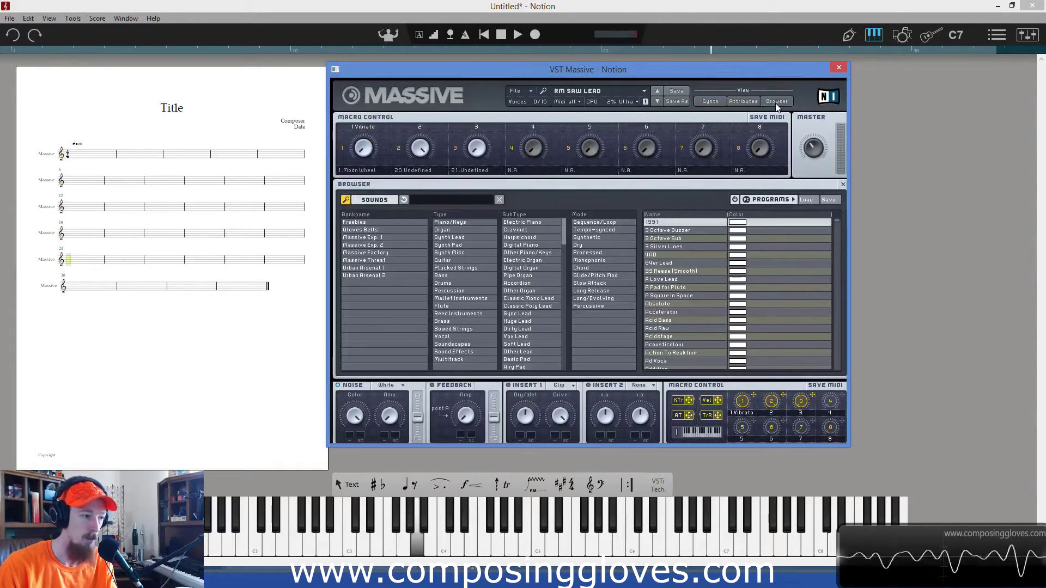
{"action": "left_click", "coordinate": [708, 102]}
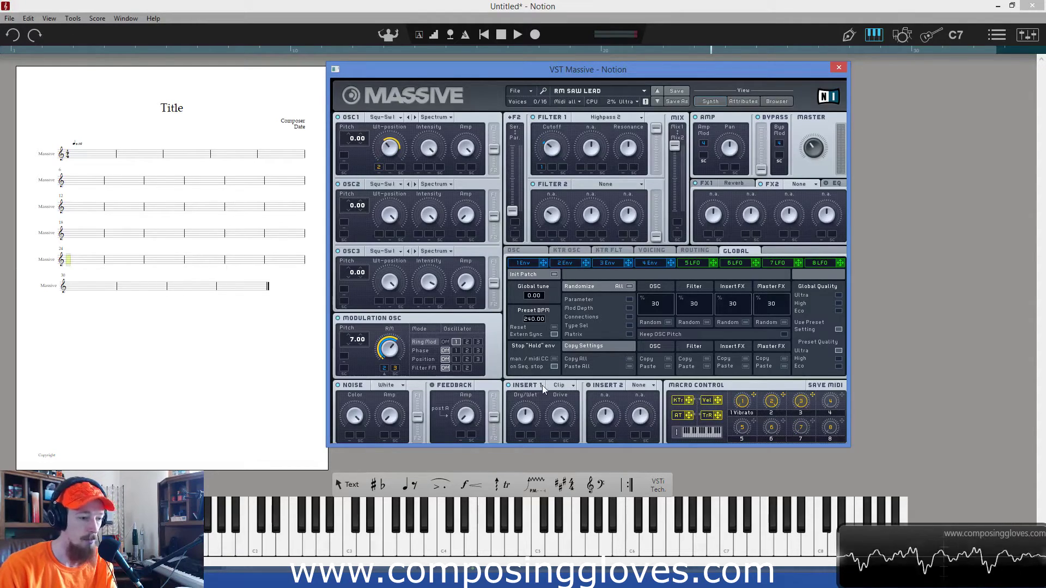
{"action": "left_click", "coordinate": [567, 386]}
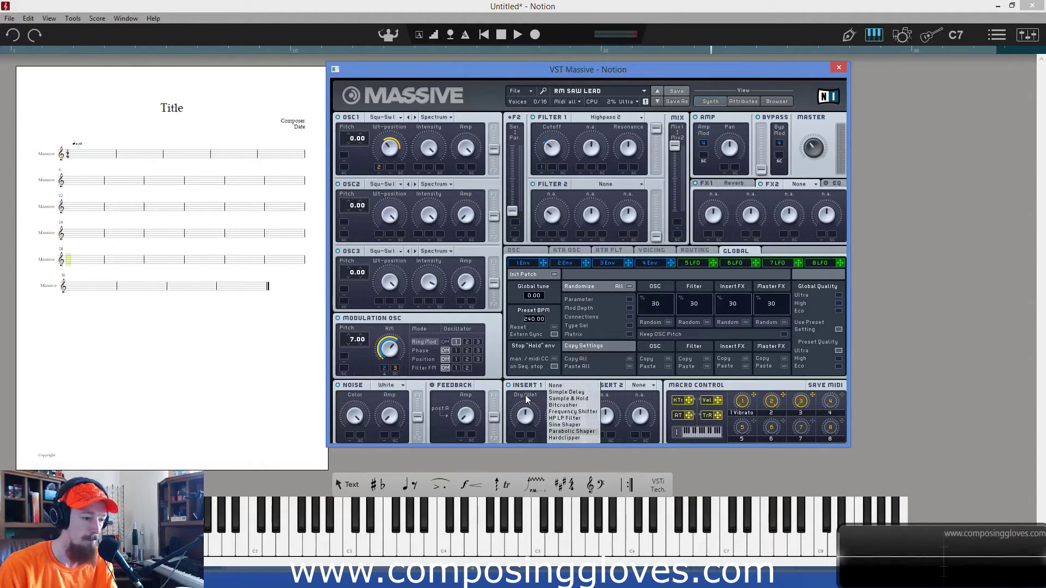
{"action": "left_click", "coordinate": [564, 437]}
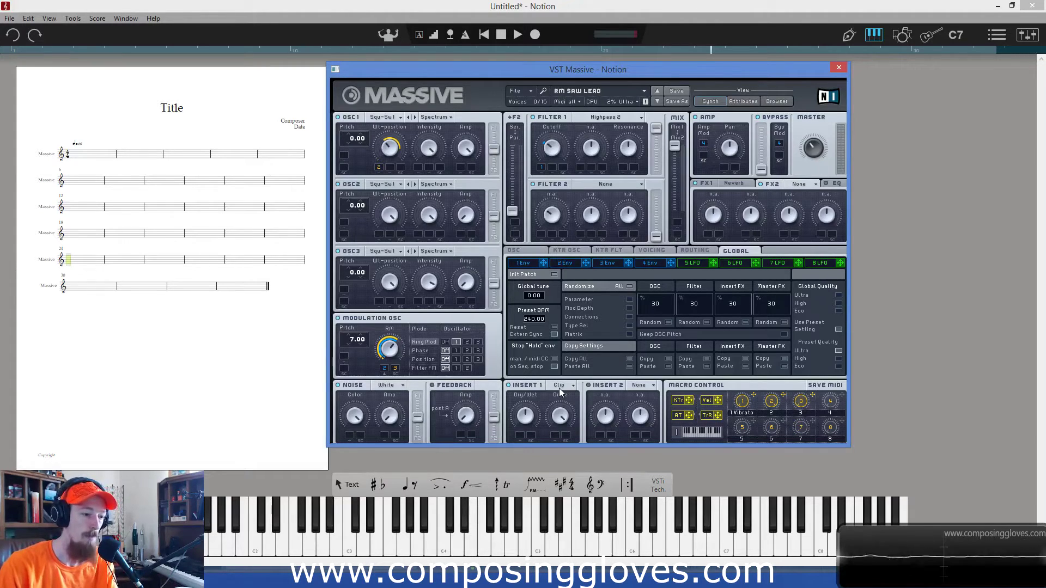
{"action": "left_click", "coordinate": [560, 386]}
{"action": "left_click", "coordinate": [540, 401]}
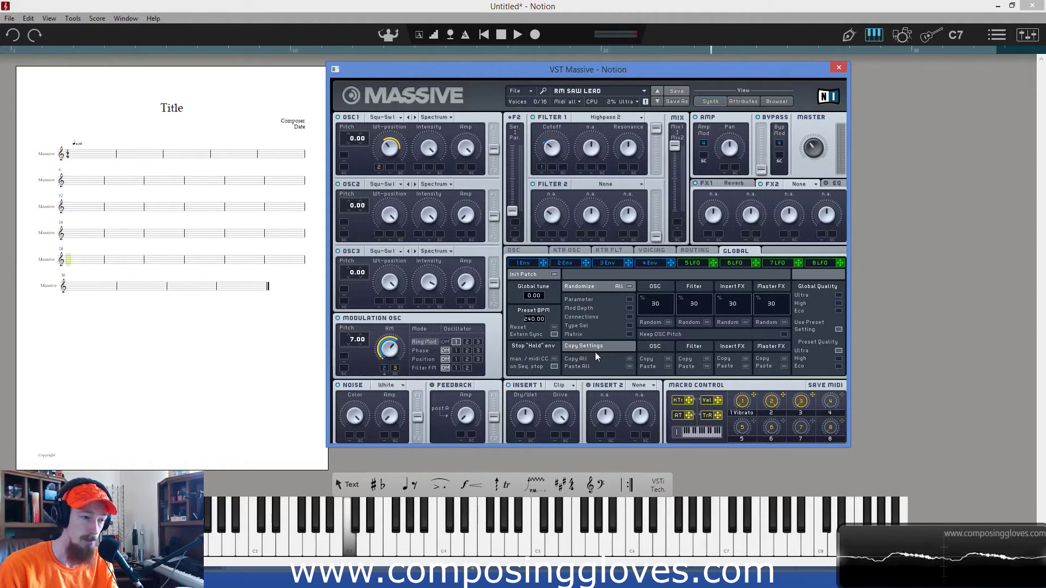
Step: Save the sound as RM Saw Lead in the Freebies! folder, replacing the existing file
{"action": "left_click", "coordinate": [676, 101]}
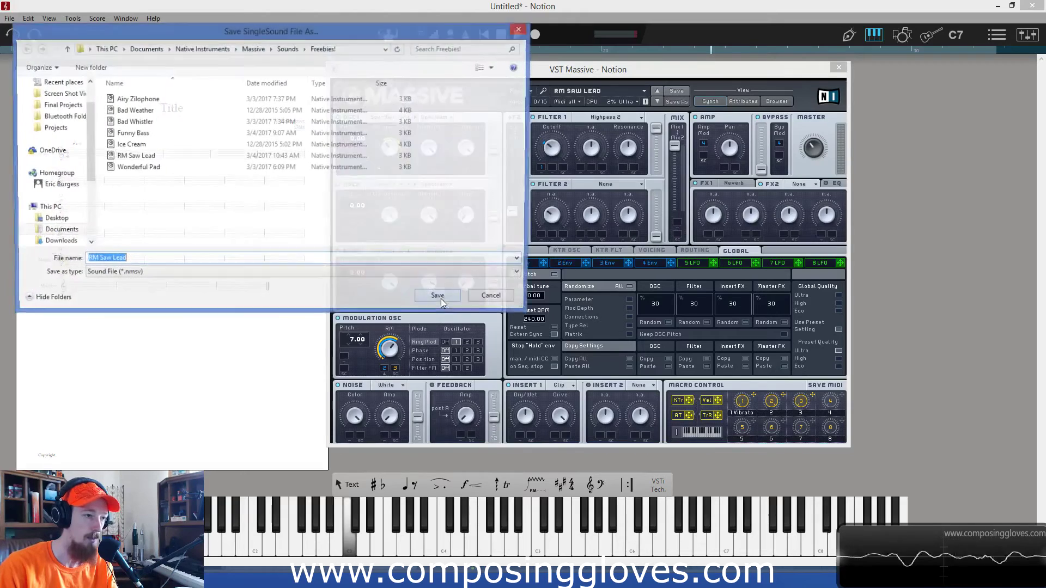
{"action": "left_click", "coordinate": [158, 157]}
{"action": "left_click", "coordinate": [430, 300]}
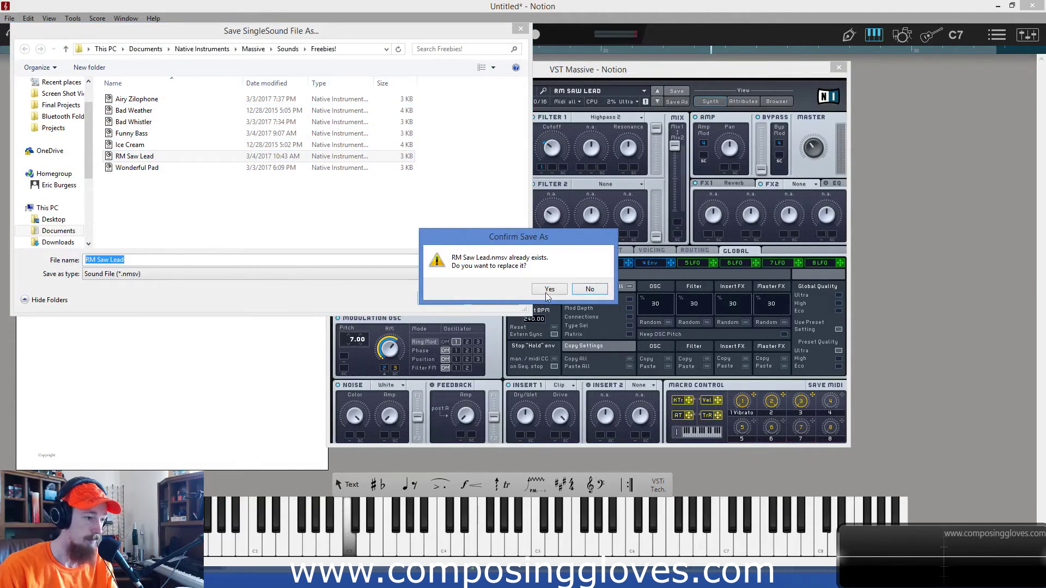
{"action": "left_click", "coordinate": [548, 291]}
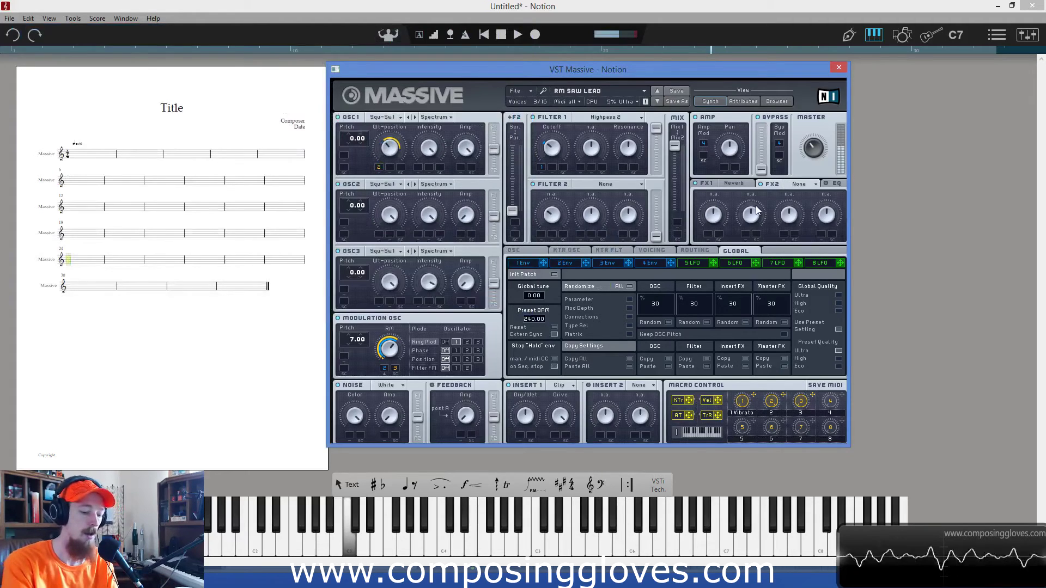